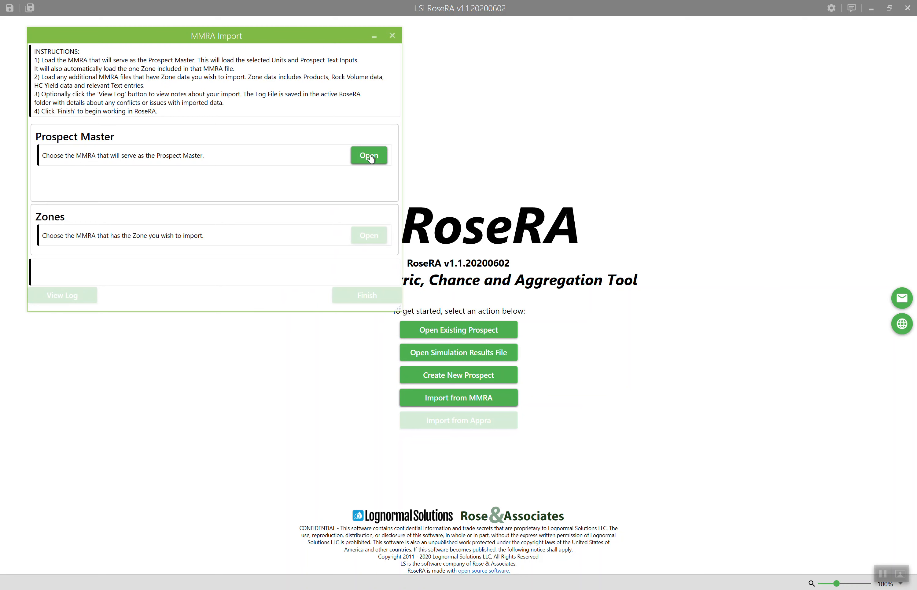
pyautogui.click(370, 155)
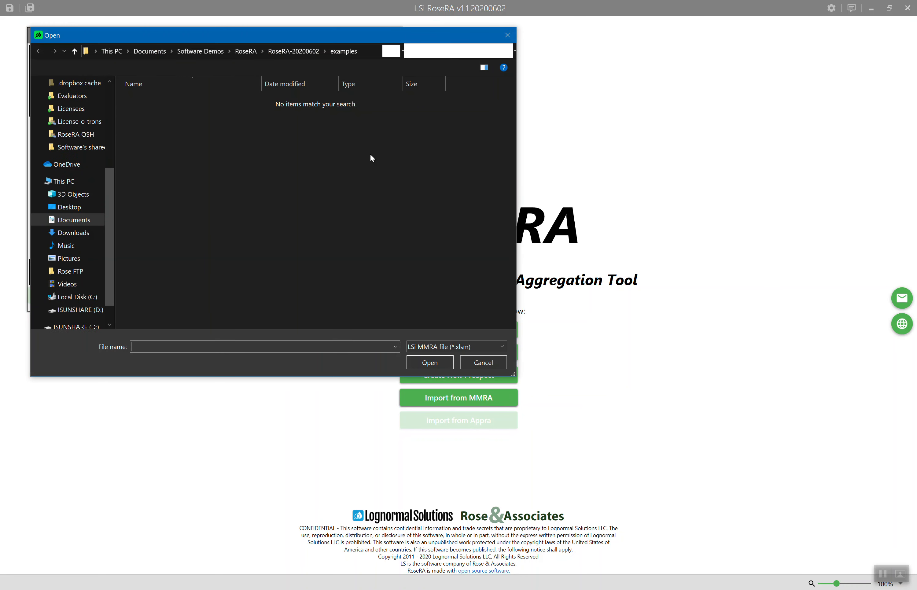
pyautogui.click(296, 54)
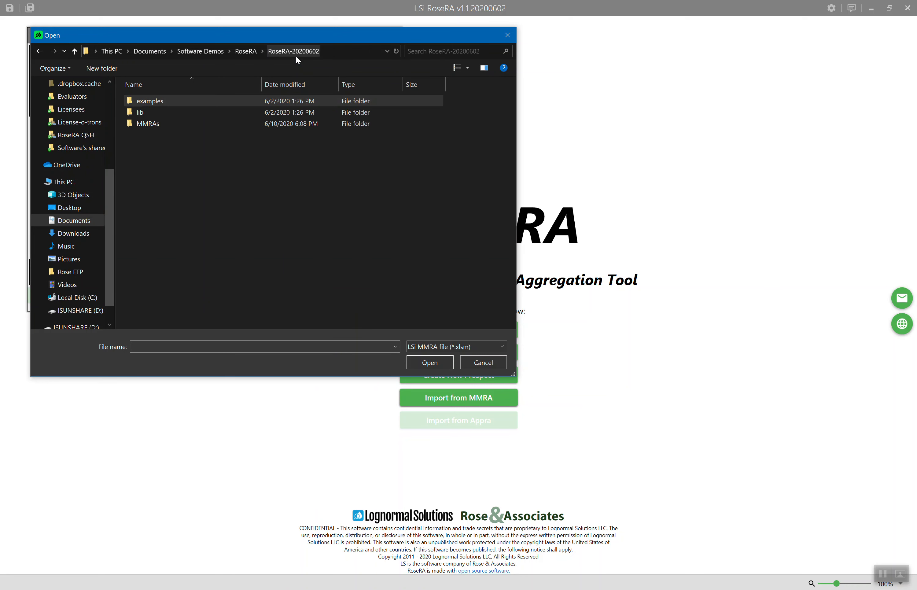
pyautogui.doubleClick(243, 124)
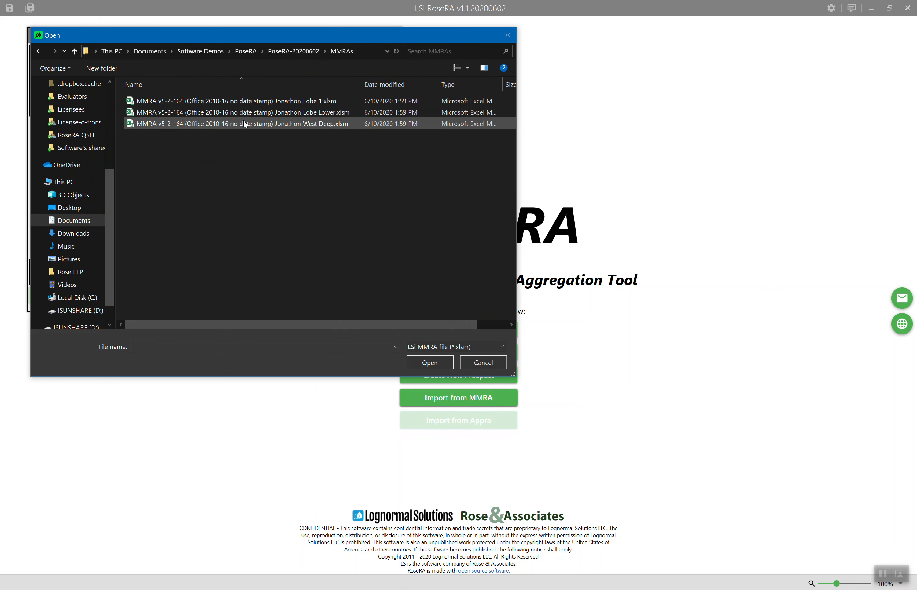
pyautogui.doubleClick(252, 101)
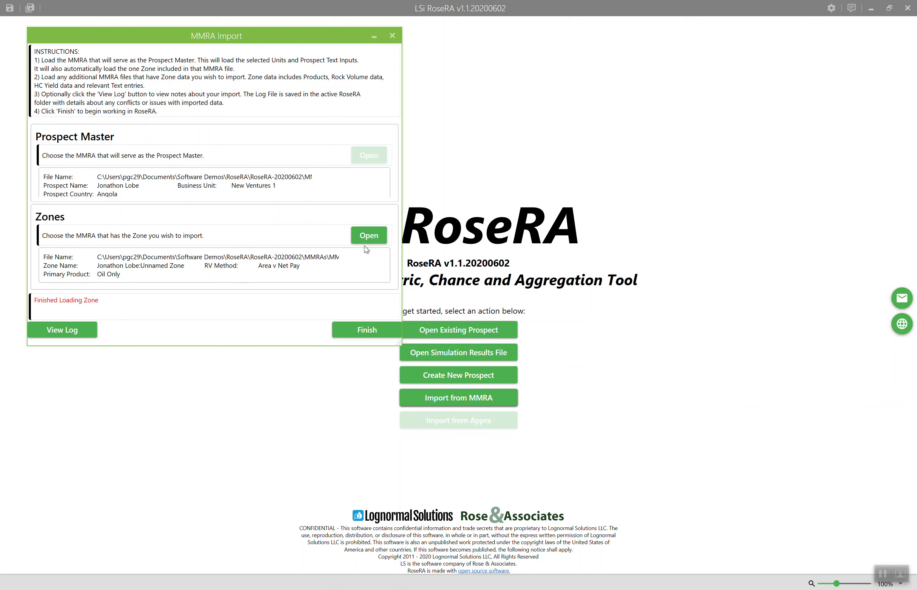
# Add the zones from the Jonathon Lobe Lower and Jonathon West Deep MMRA files and finish the import
pyautogui.click(370, 237)
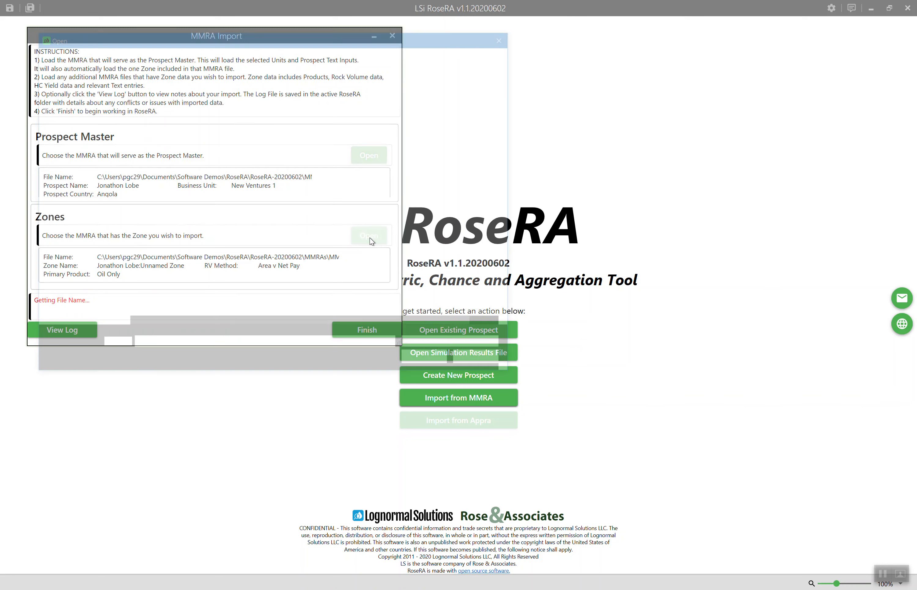
pyautogui.click(269, 112)
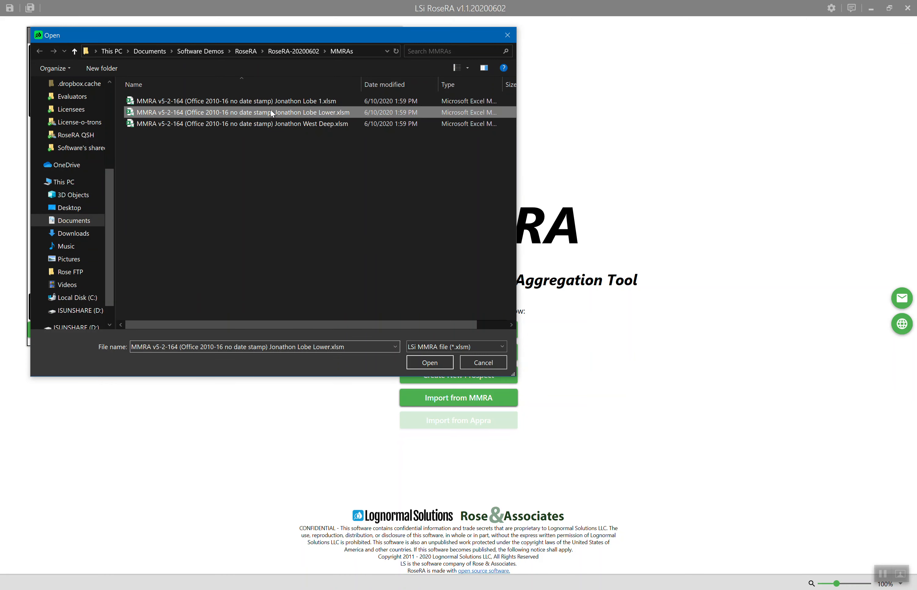
pyautogui.click(427, 362)
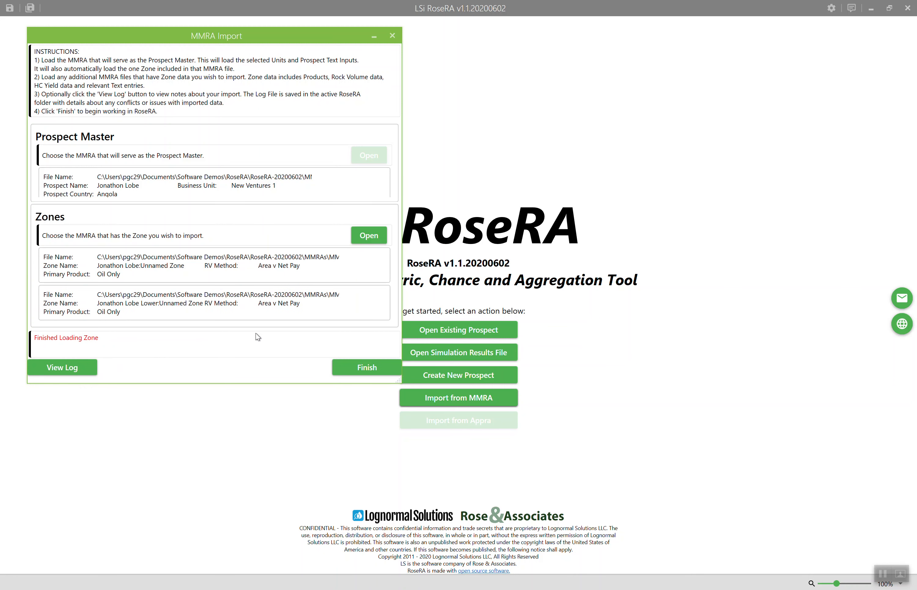
pyautogui.click(373, 238)
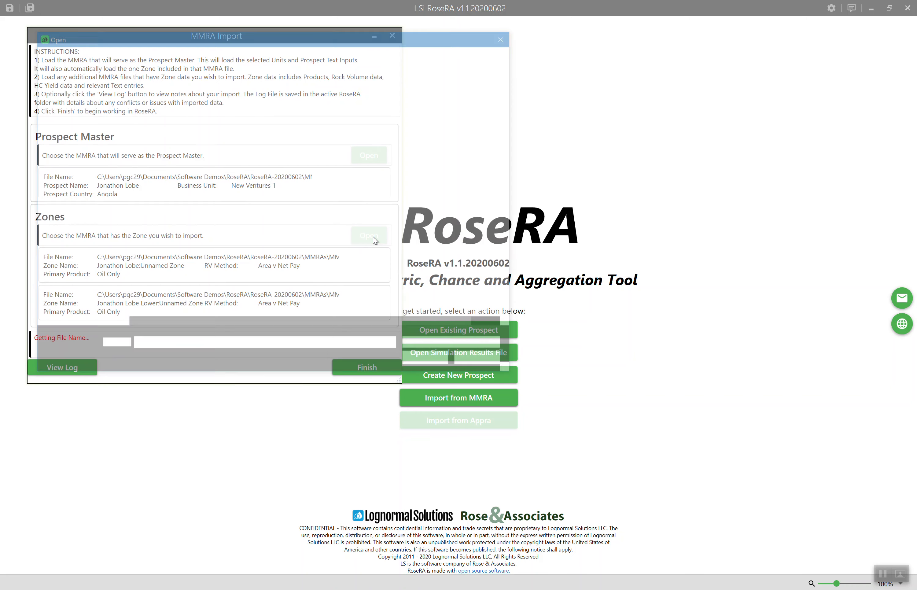
pyautogui.doubleClick(294, 126)
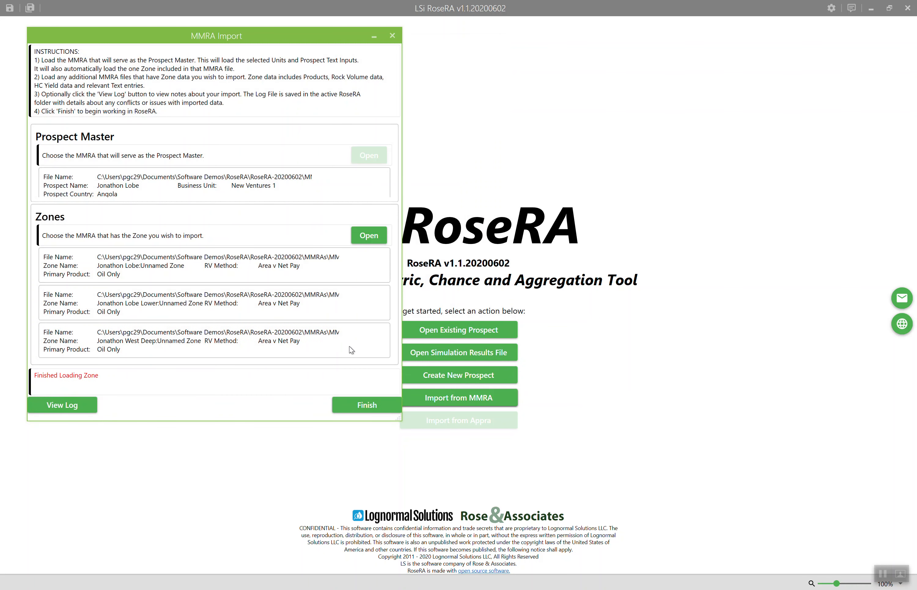
pyautogui.click(361, 412)
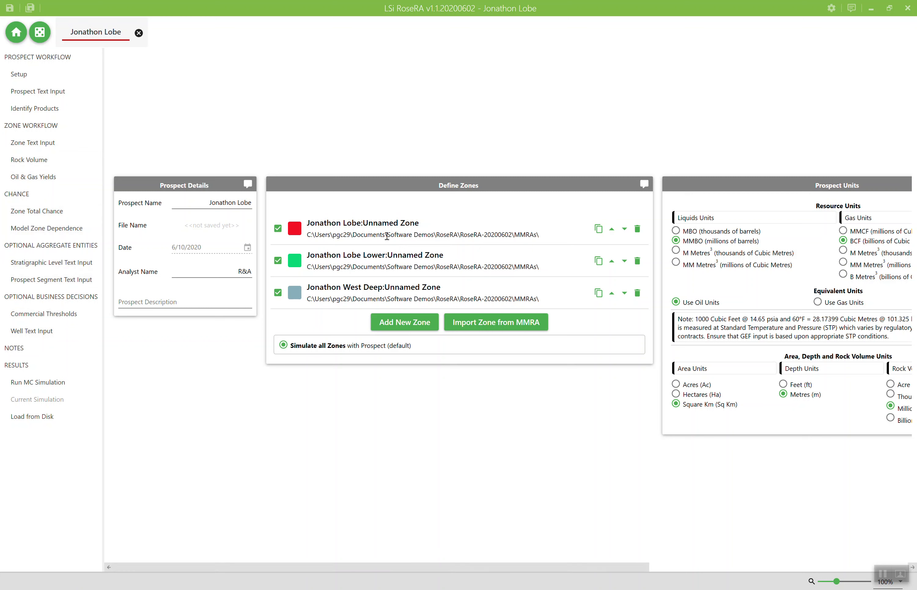
pyautogui.click(424, 223)
pyautogui.click(424, 222)
pyautogui.moveTo(424, 222); pyautogui.dragTo(370, 226)
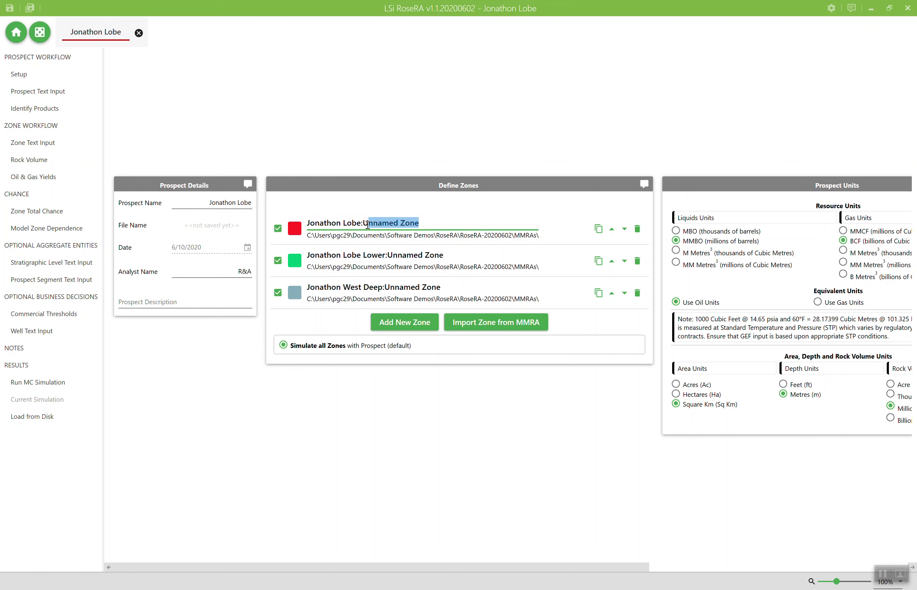
pyautogui.moveTo(366, 226); pyautogui.dragTo(366, 225)
pyautogui.write('Z1')
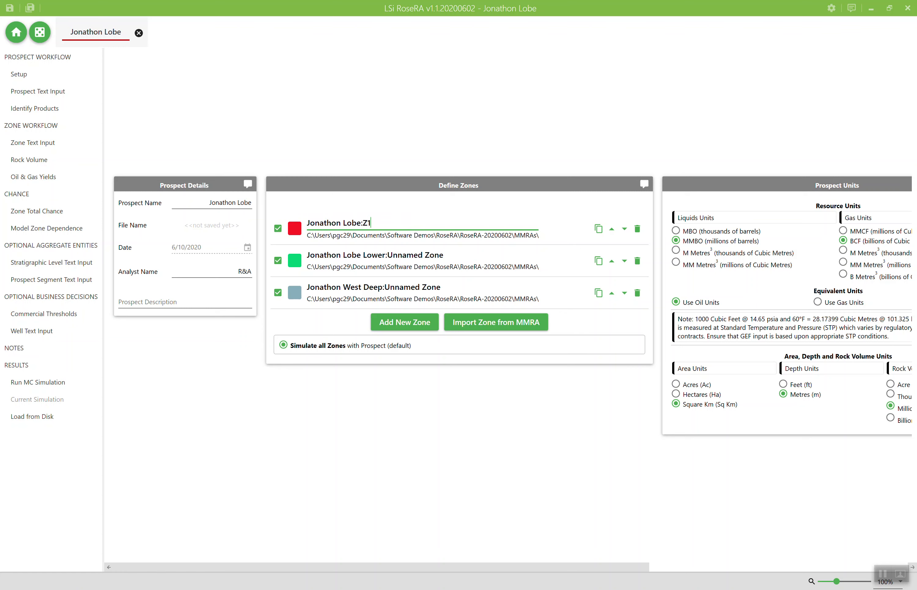
pyautogui.write('A')
# Rename the second zone in the zone definitions as Jonathon Lobe Lower:Z2A
pyautogui.click(451, 256)
pyautogui.click(451, 256)
pyautogui.moveTo(451, 256); pyautogui.dragTo(392, 264)
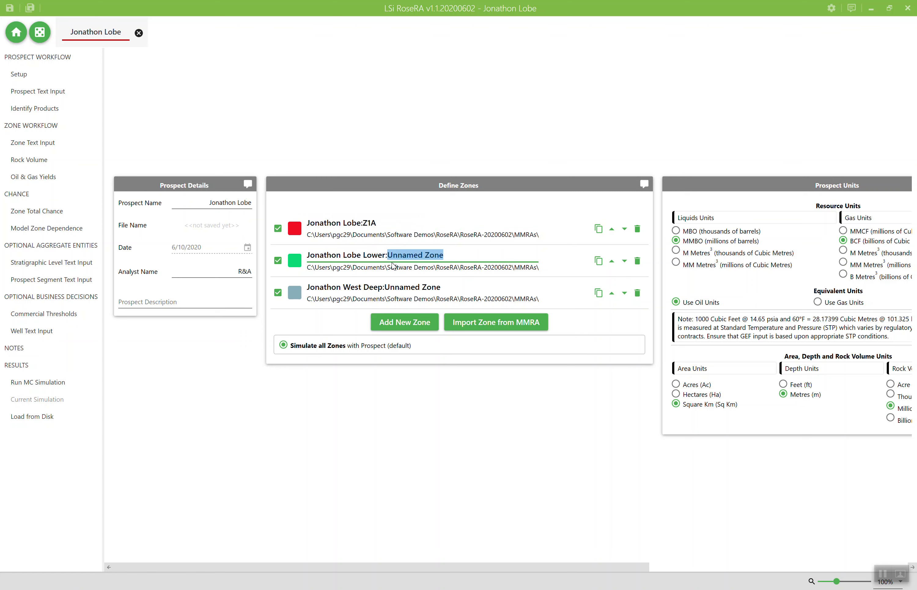
pyautogui.write('Z2A')
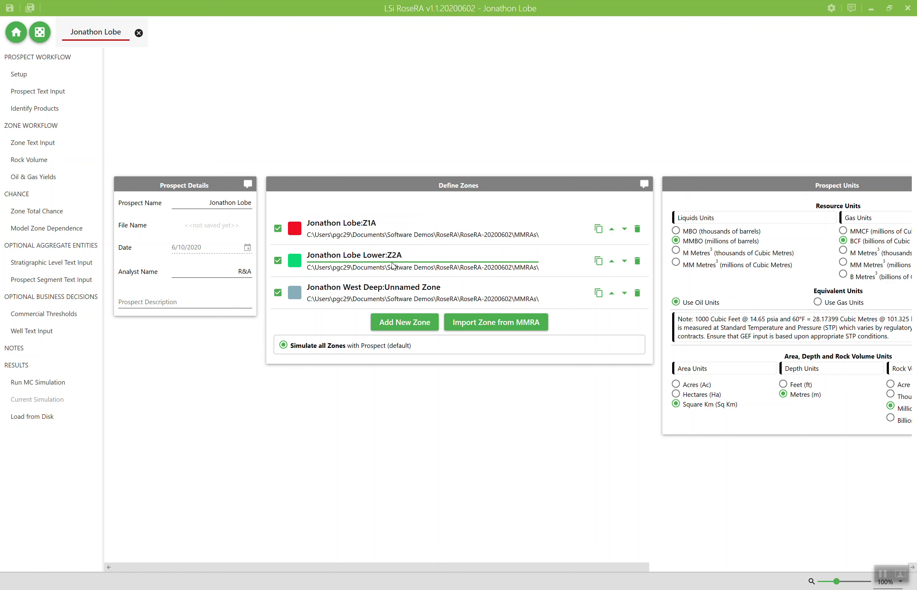
# Rename the third zone in the zone definitions as Jonathon West Deep:Z1B
pyautogui.click(448, 286)
pyautogui.click(448, 286)
pyautogui.moveTo(448, 286); pyautogui.dragTo(387, 296)
pyautogui.write('Z')
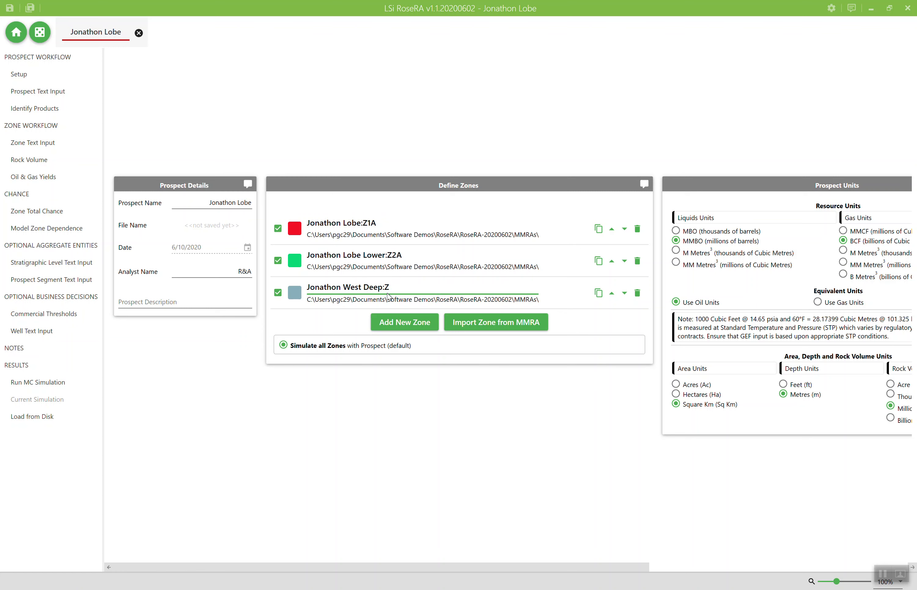
pyautogui.write('1B')
pyautogui.click(495, 404)
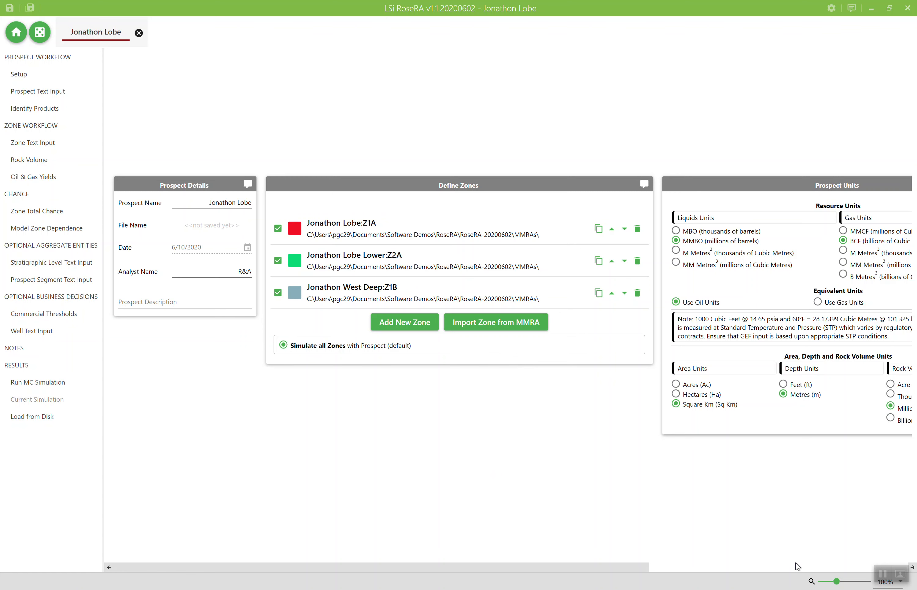
# Review the imported prospect units, distribution view options, prospect text inputs and the identified products of each zone
pyautogui.moveTo(614, 566); pyautogui.dragTo(872, 563)
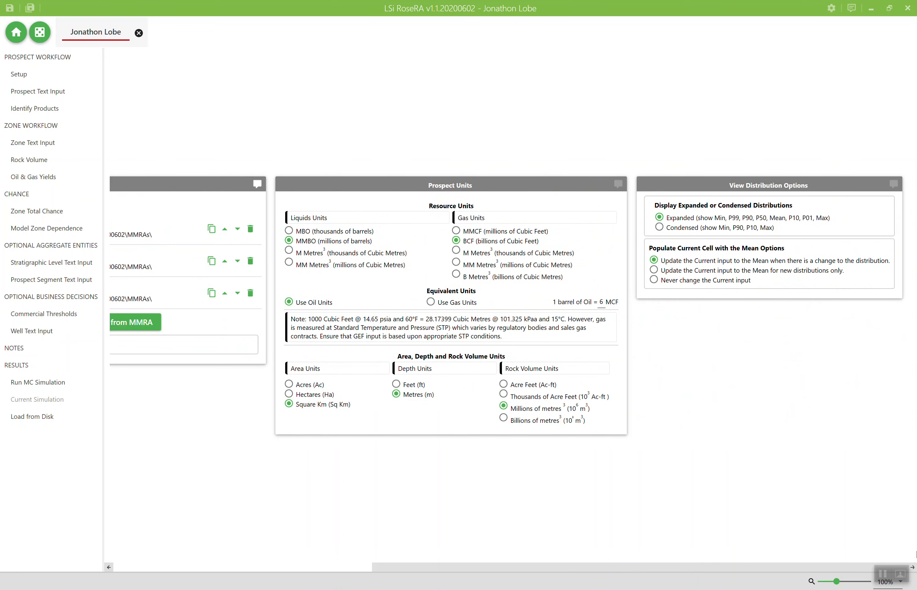
pyautogui.moveTo(797, 565); pyautogui.dragTo(530, 565)
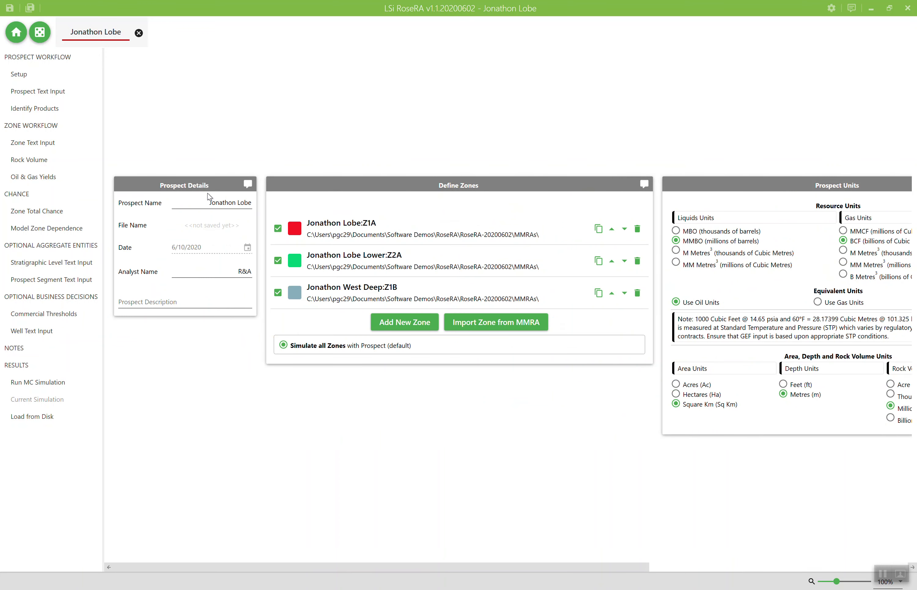
pyautogui.click(56, 94)
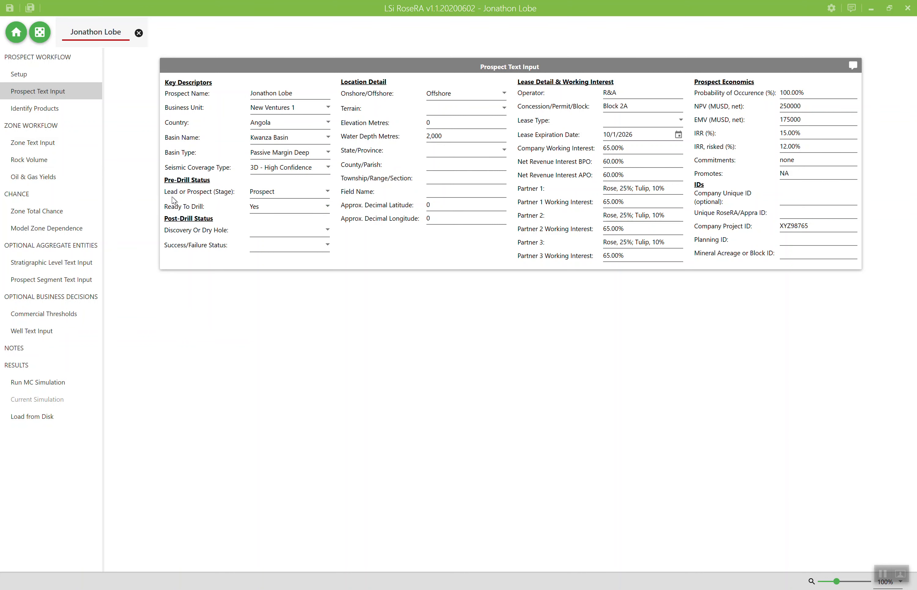
pyautogui.click(61, 112)
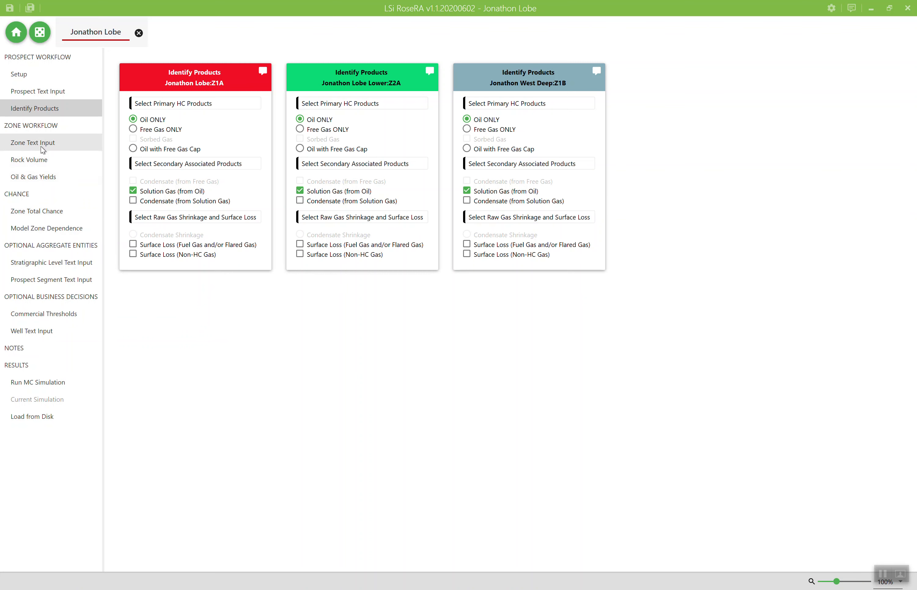
# Examine the rock volume inputs and probability chart of Jonathon Lobe:Z1A and the rock volume inputs of Jonathon Lobe Lower:Z2A
pyautogui.click(40, 167)
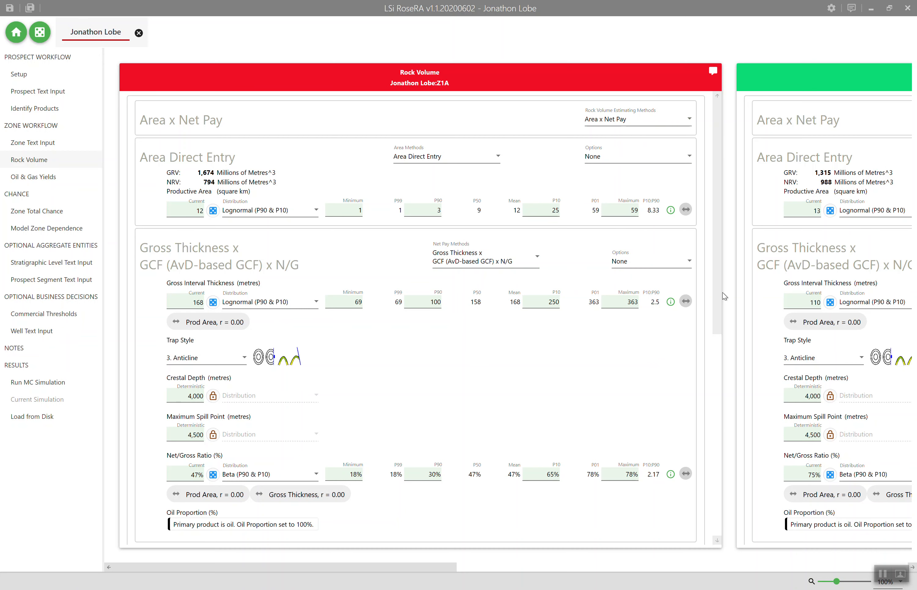
pyautogui.moveTo(719, 294); pyautogui.dragTo(728, 539)
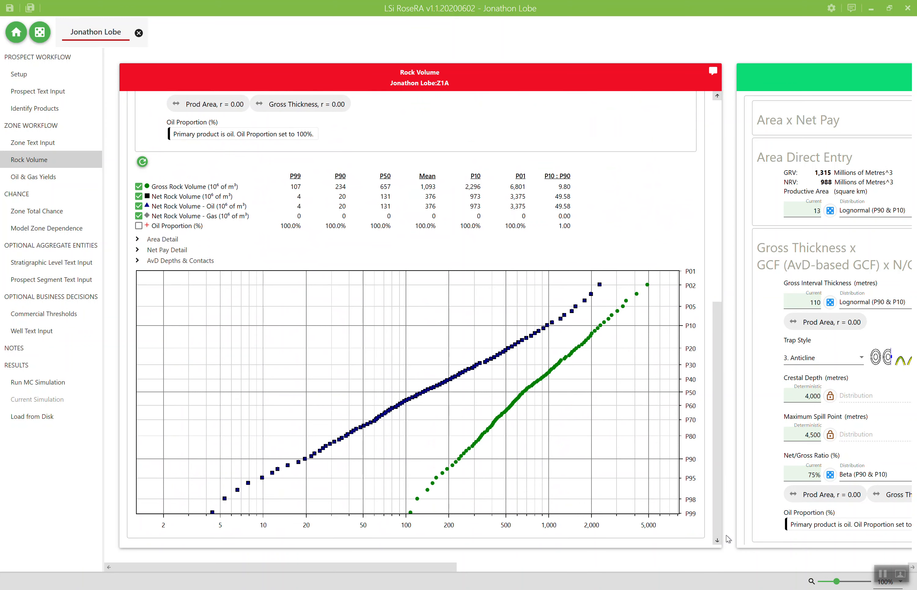
pyautogui.moveTo(728, 539); pyautogui.dragTo(723, 489)
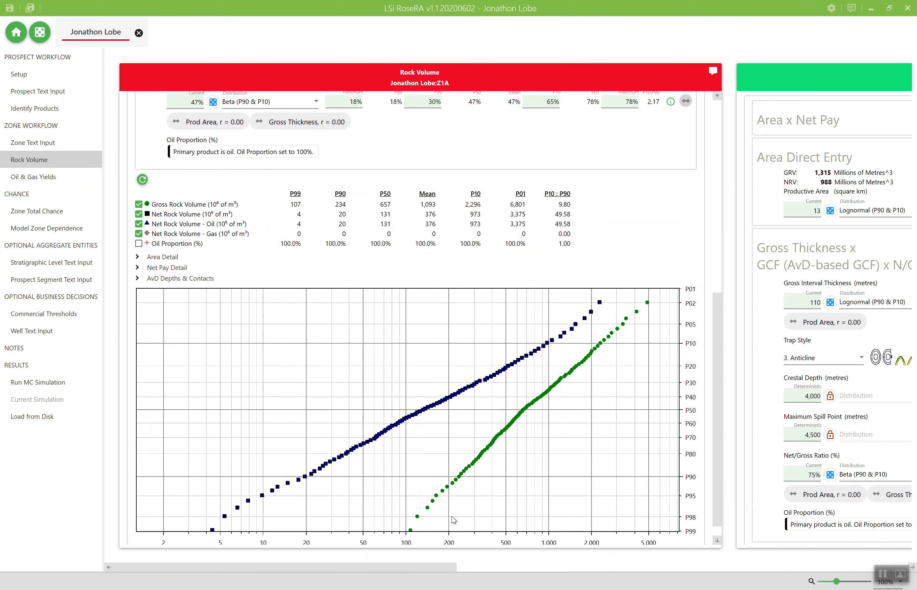
pyautogui.click(522, 568)
pyautogui.click(654, 573)
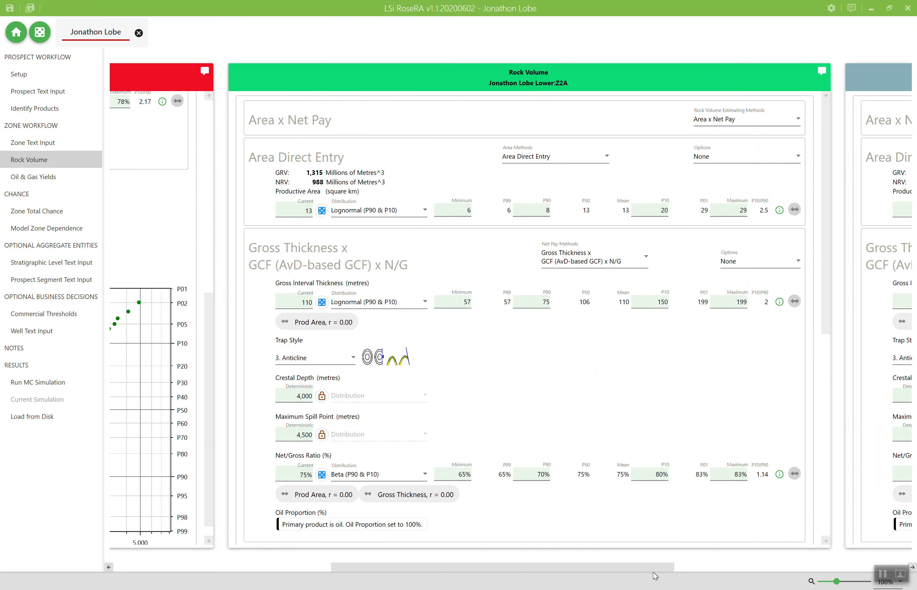
pyautogui.moveTo(653, 573); pyautogui.dragTo(228, 565)
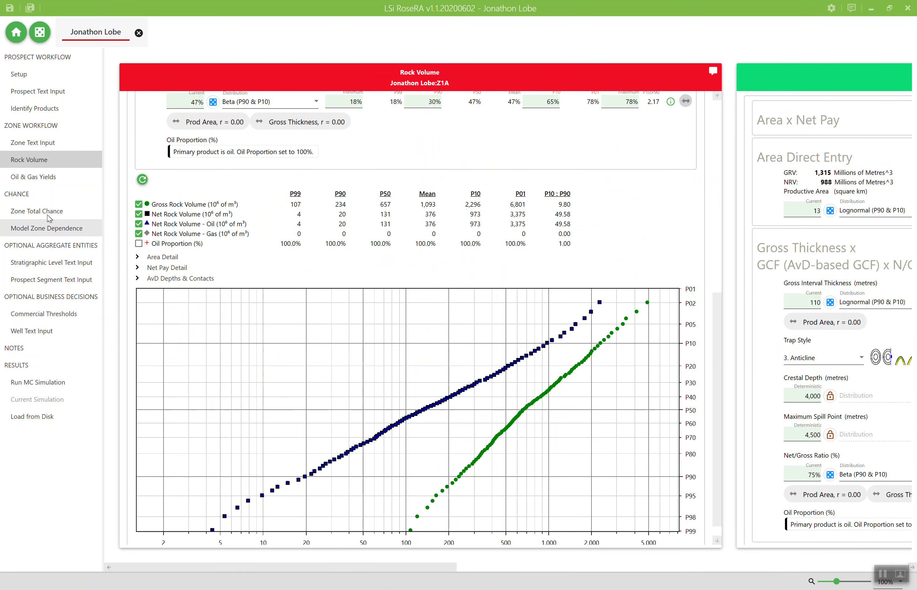
# Examine the oil and gas yield inputs and the yield probability chart of zone Jonathon Lobe:Z1A
pyautogui.click(43, 177)
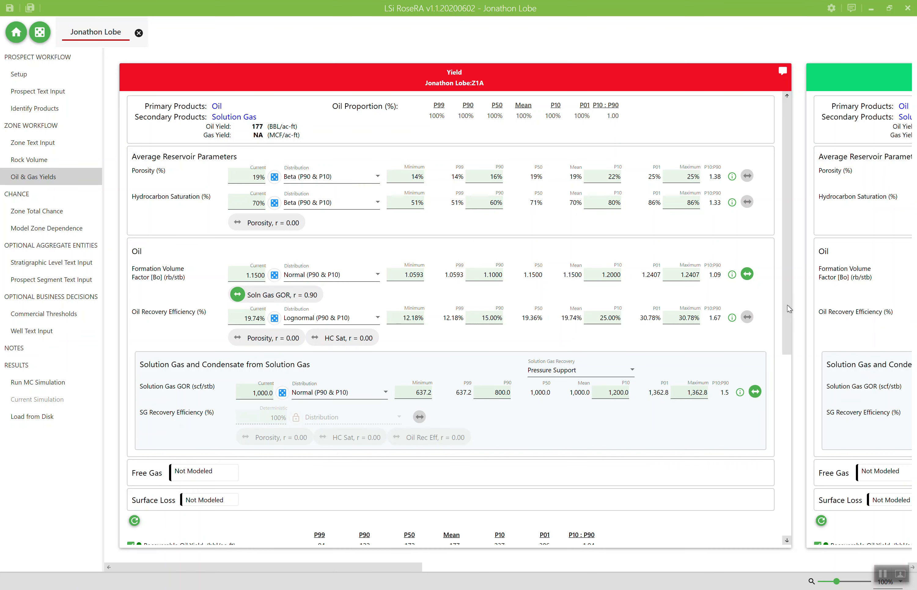
pyautogui.scroll(-6, 792, 436)
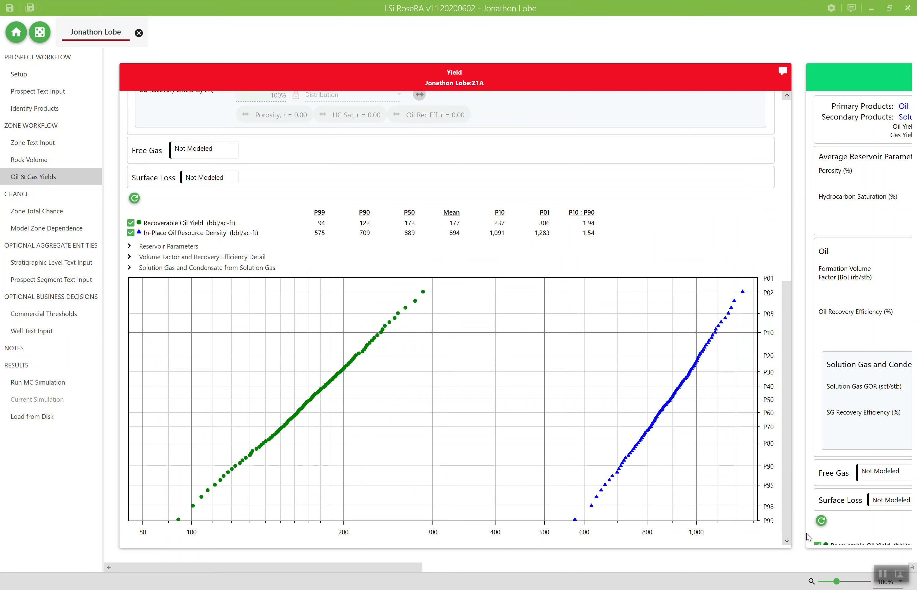
pyautogui.scroll(6, 791, 164)
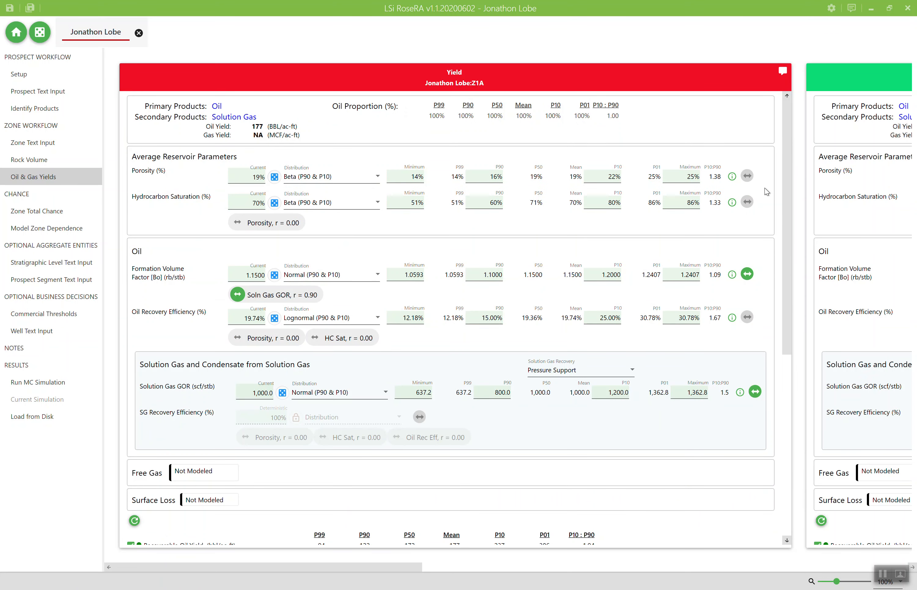
pyautogui.moveTo(384, 569); pyautogui.dragTo(214, 574)
# Include zone Jonathon Lobe Lower:Z2A in the stratigraphic level created from MMRA
pyautogui.click(46, 265)
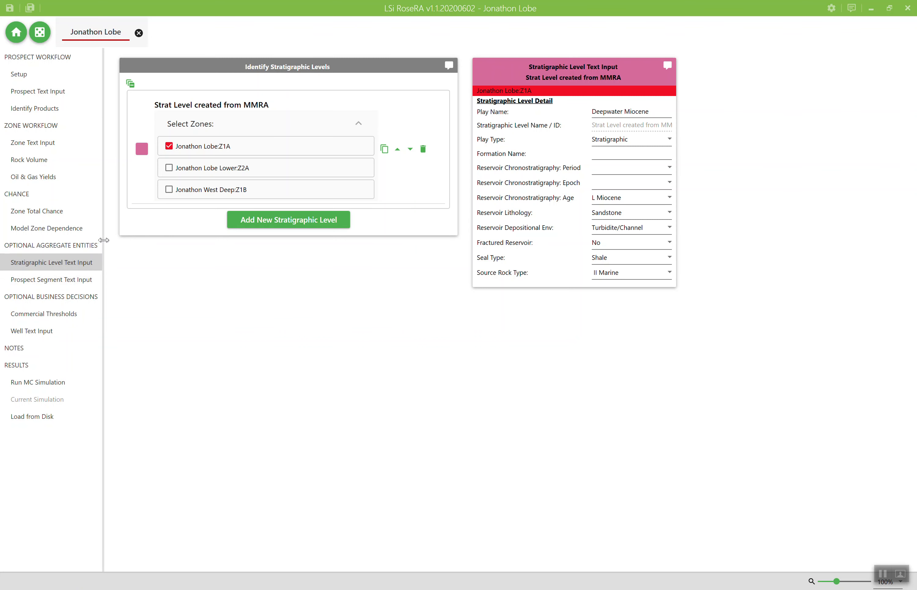
pyautogui.click(172, 172)
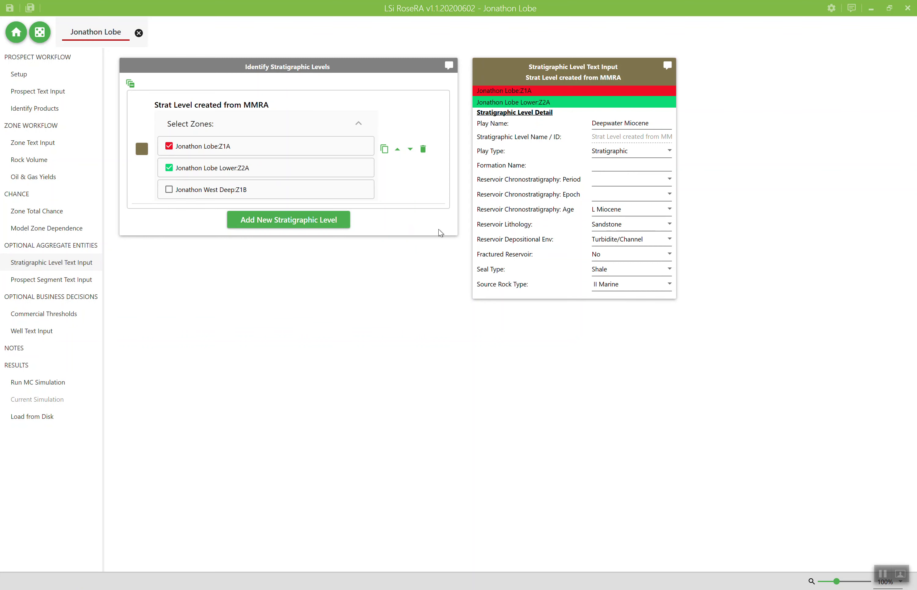
pyautogui.click(641, 120)
# Include zone Jonathon West Deep:Z1B in the prospect segment created from MMRA, keeping Jonathon Lobe:Z1A selected
pyautogui.click(46, 280)
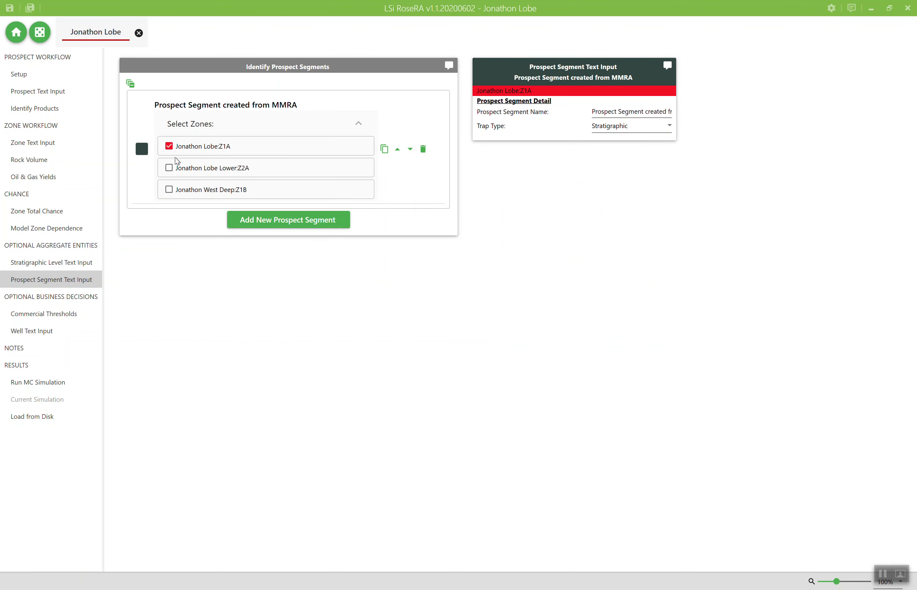
pyautogui.click(171, 148)
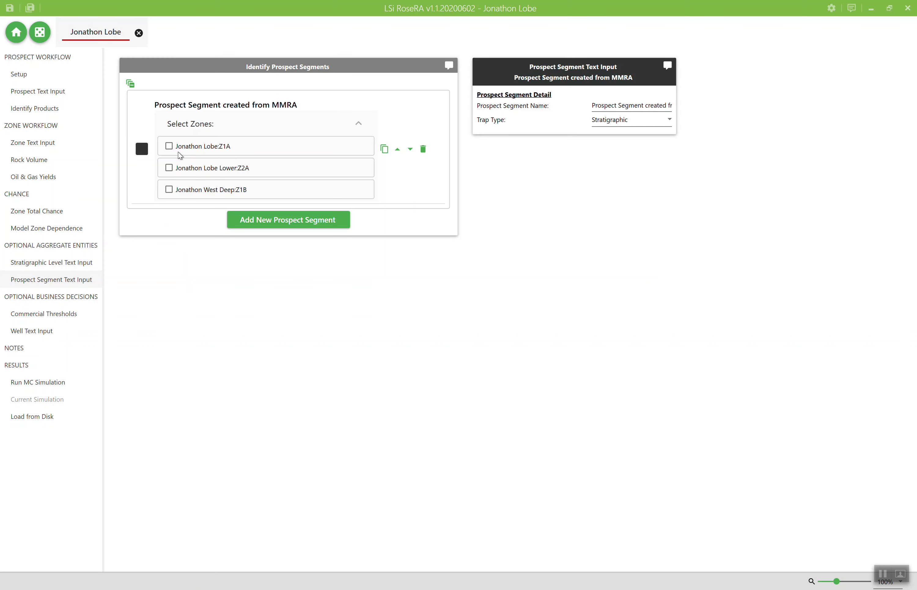
pyautogui.click(170, 147)
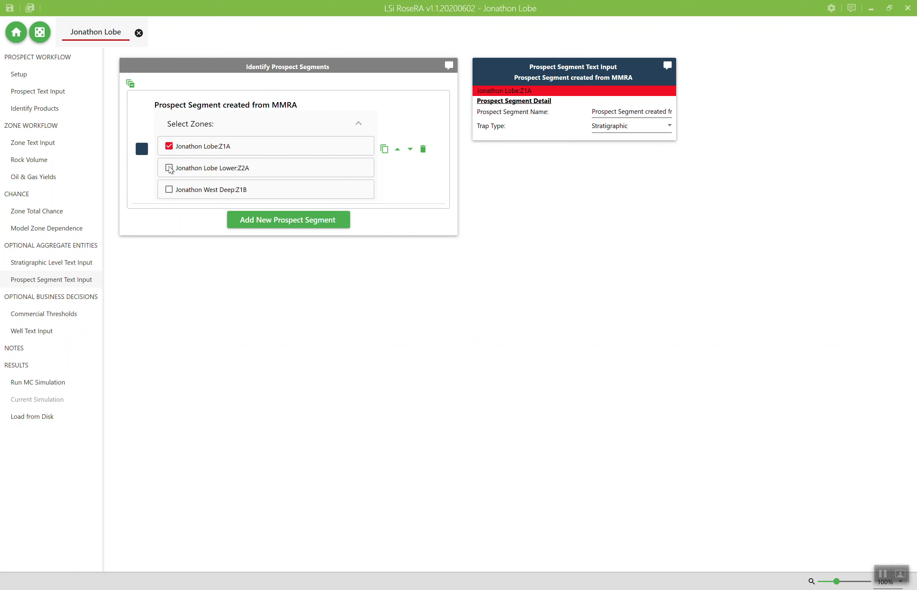
pyautogui.click(170, 190)
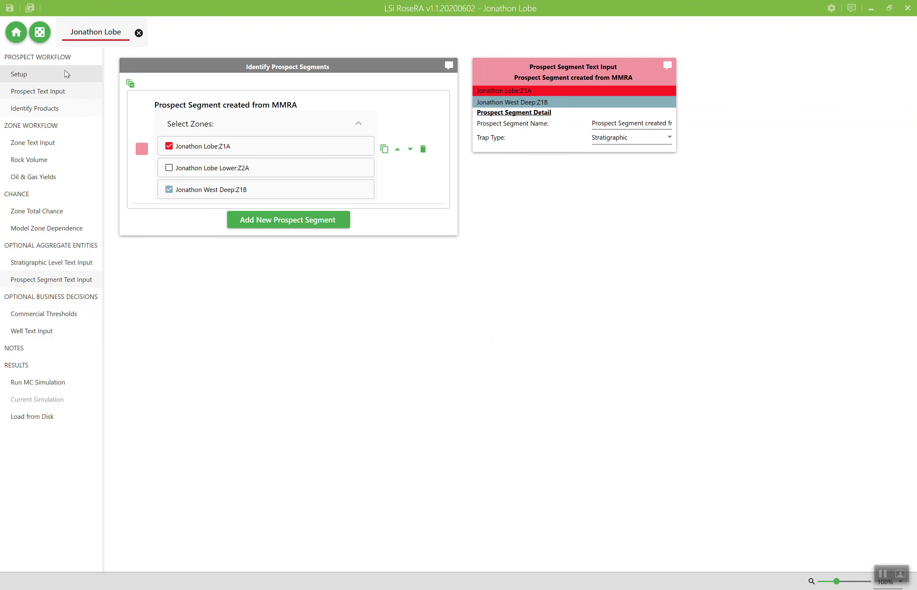
# Run the Monte Carlo simulation for all zones with 1000 success case trials and open the results in a maximized window
pyautogui.click(42, 36)
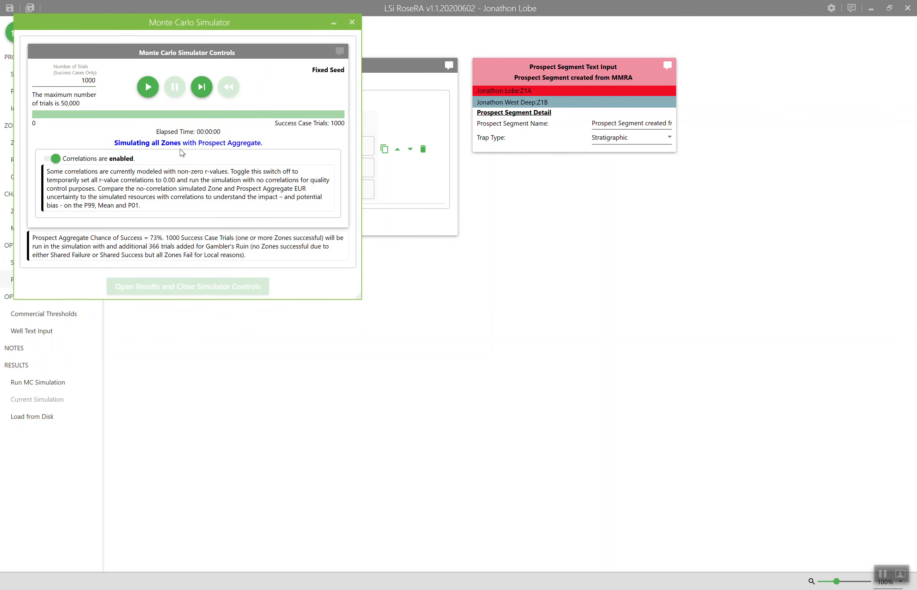
pyautogui.click(149, 90)
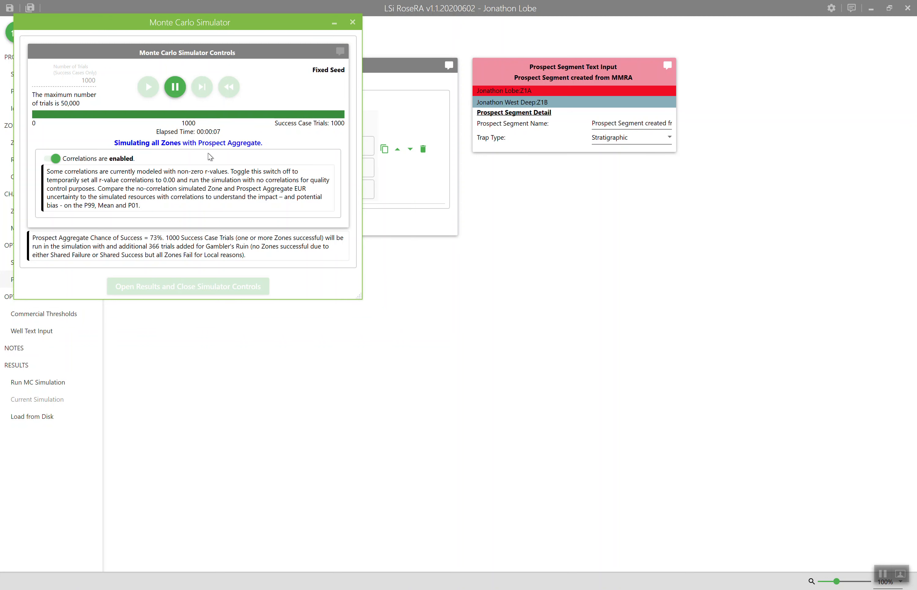
pyautogui.click(185, 287)
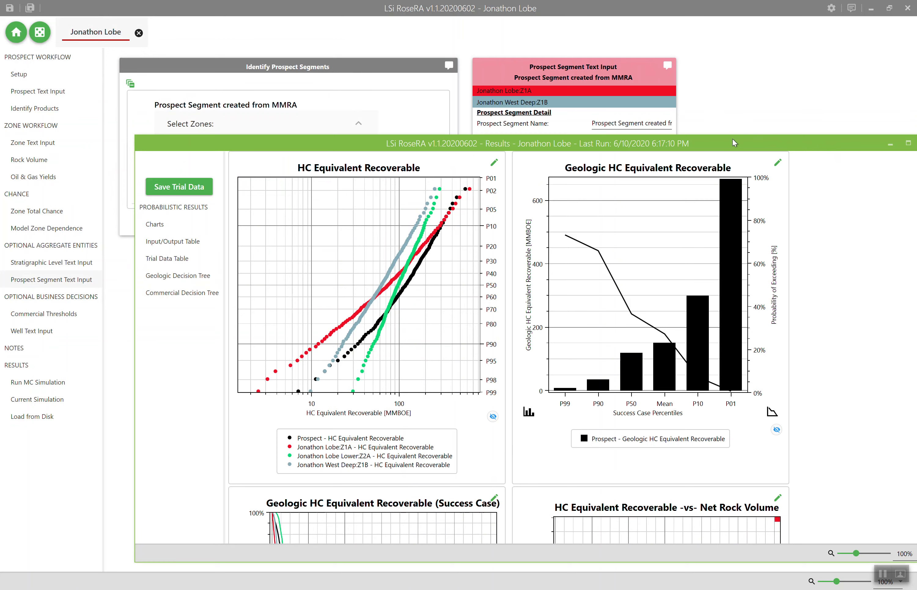
pyautogui.moveTo(732, 139); pyautogui.dragTo(642, 85)
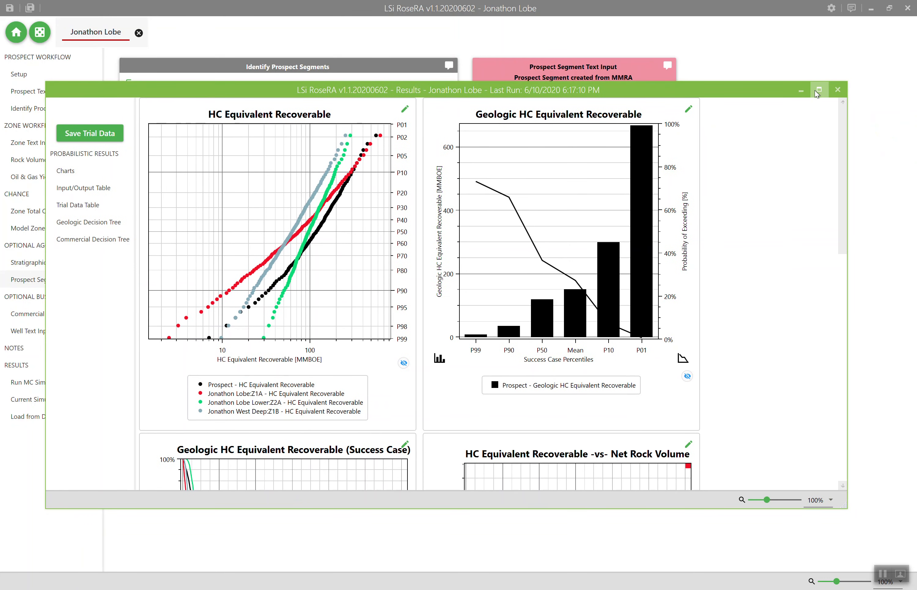
pyautogui.click(818, 90)
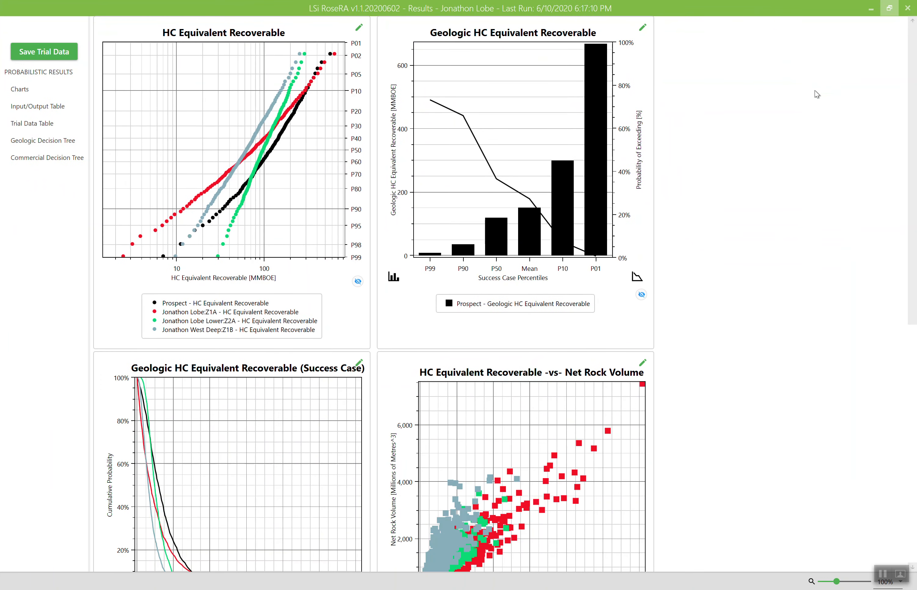
# Add zones Jonathon Lobe:Z1A, Jonathon Lobe Lower:Z2A and Jonathon West Deep:Z1B to the Geologic HC Equivalent Recoverable chart alongside the Prospect Aggregate
pyautogui.click(642, 33)
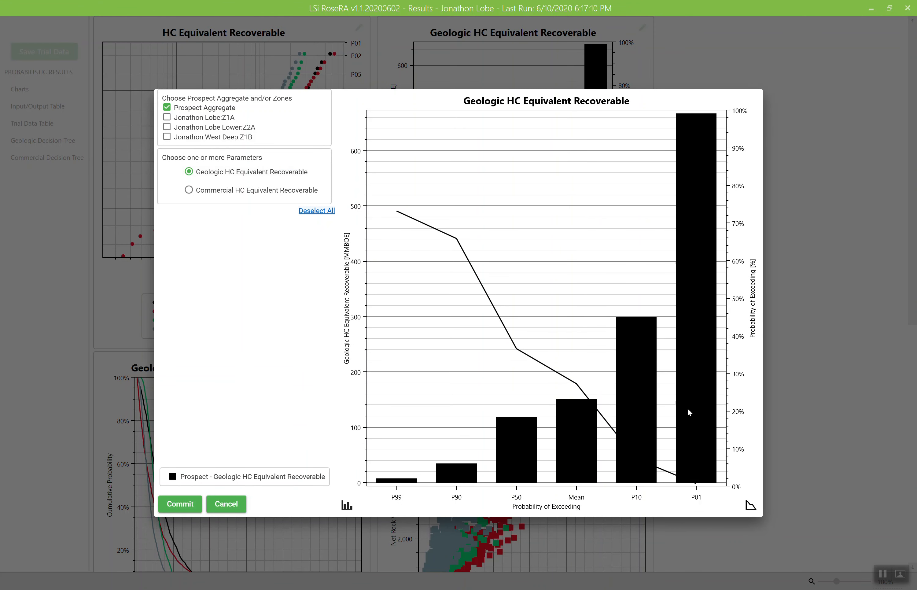
pyautogui.click(167, 117)
pyautogui.click(167, 126)
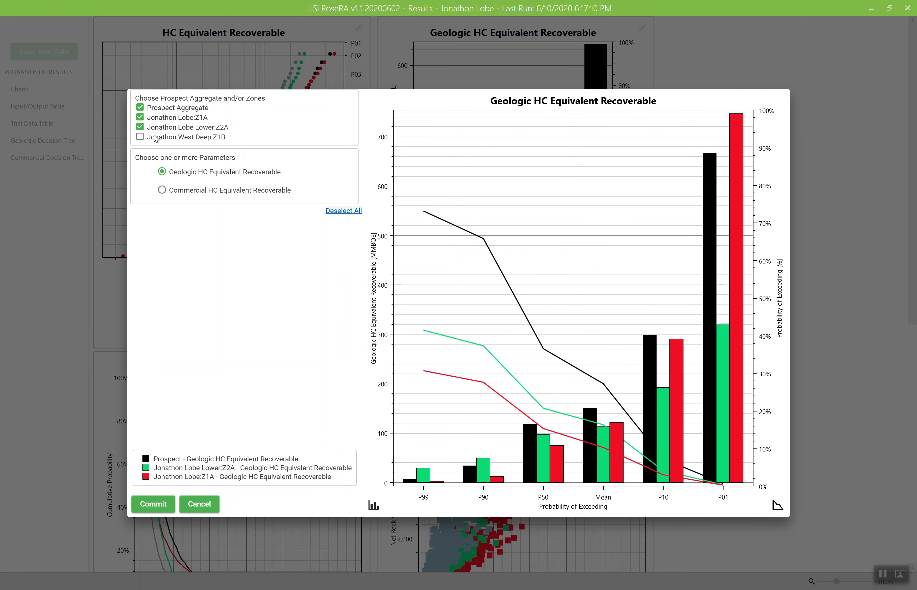
pyautogui.click(142, 137)
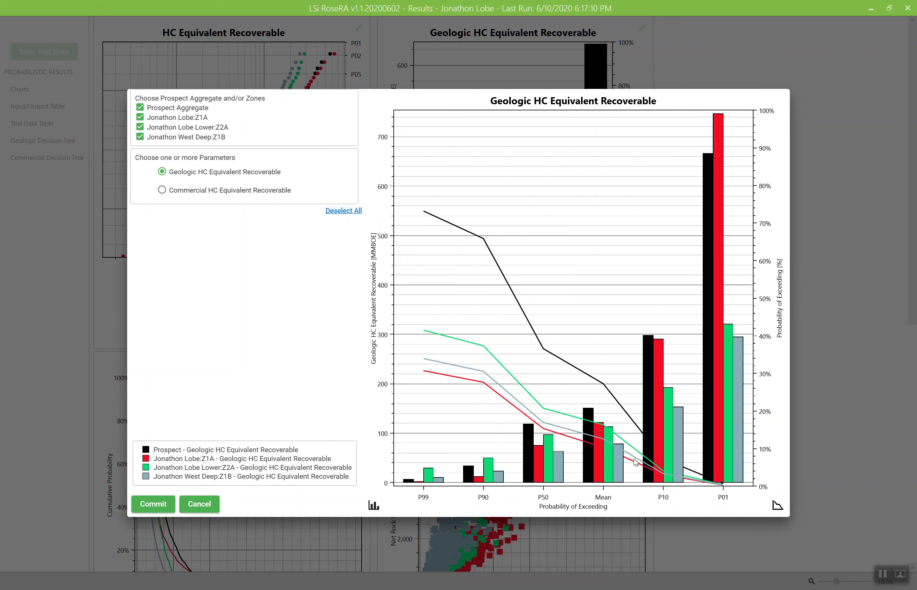
pyautogui.click(149, 503)
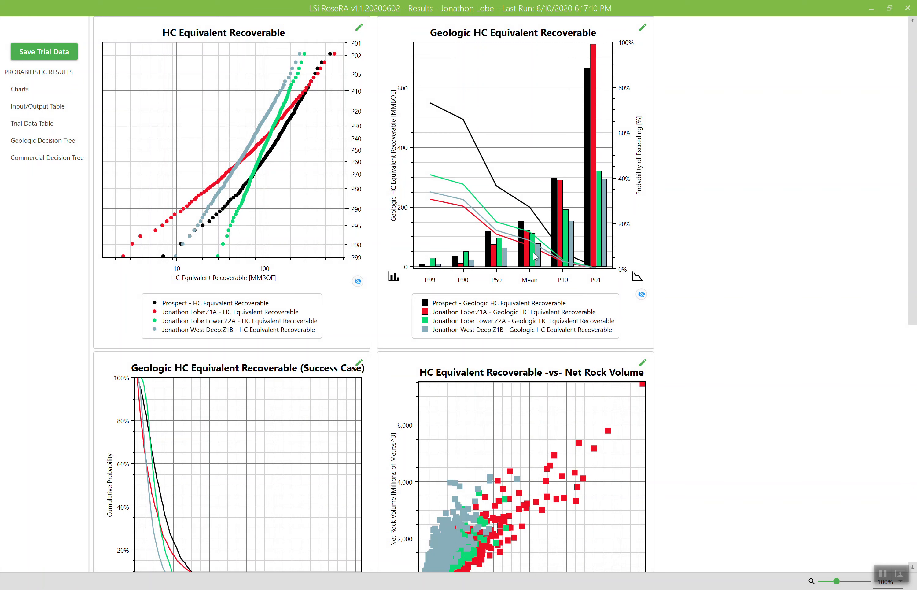
pyautogui.scroll(-5, 371, 443)
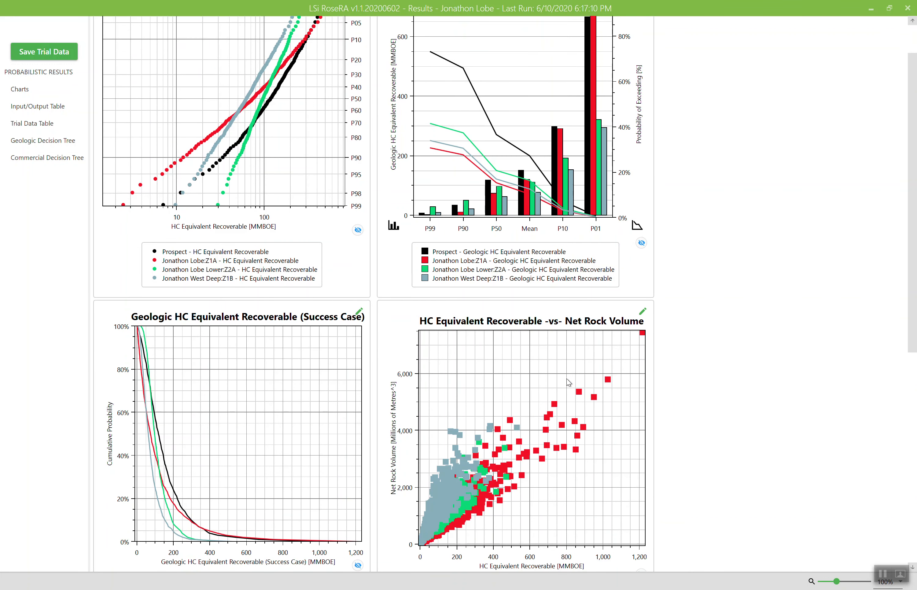
pyautogui.scroll(5, 191, 408)
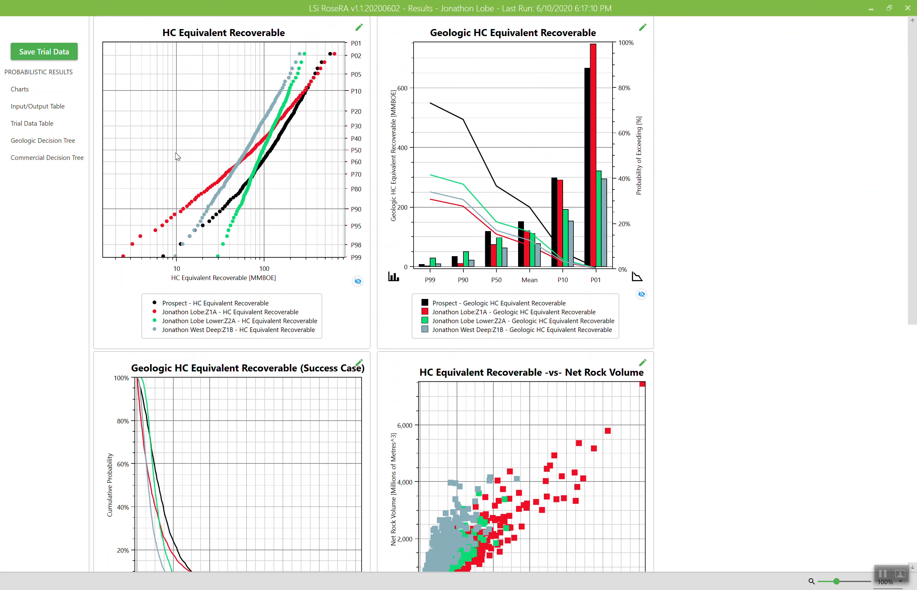
# Examine the input/output table's geologic chance and gross geologic resources summary for the Prospect Aggregate
pyautogui.click(42, 109)
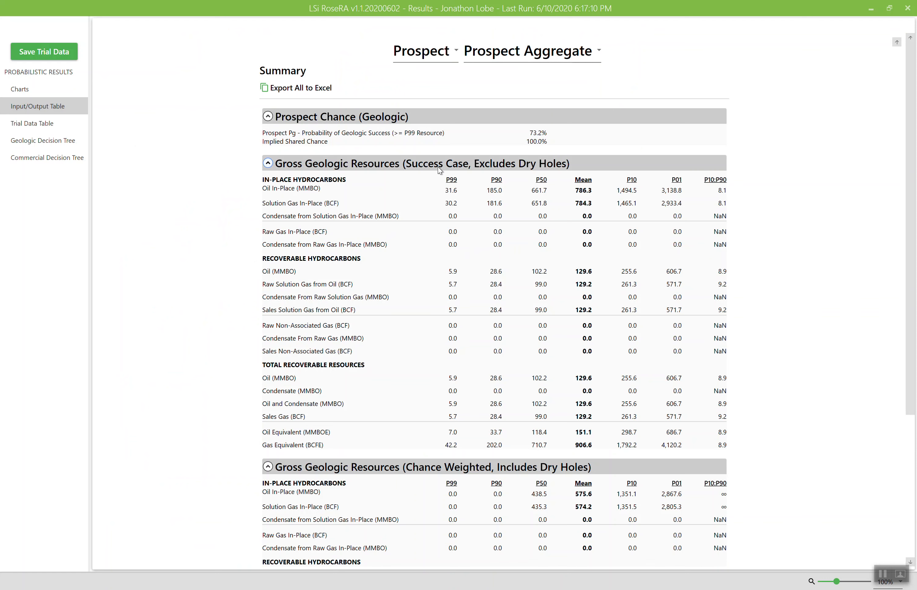
pyautogui.scroll(-1, 913, 381)
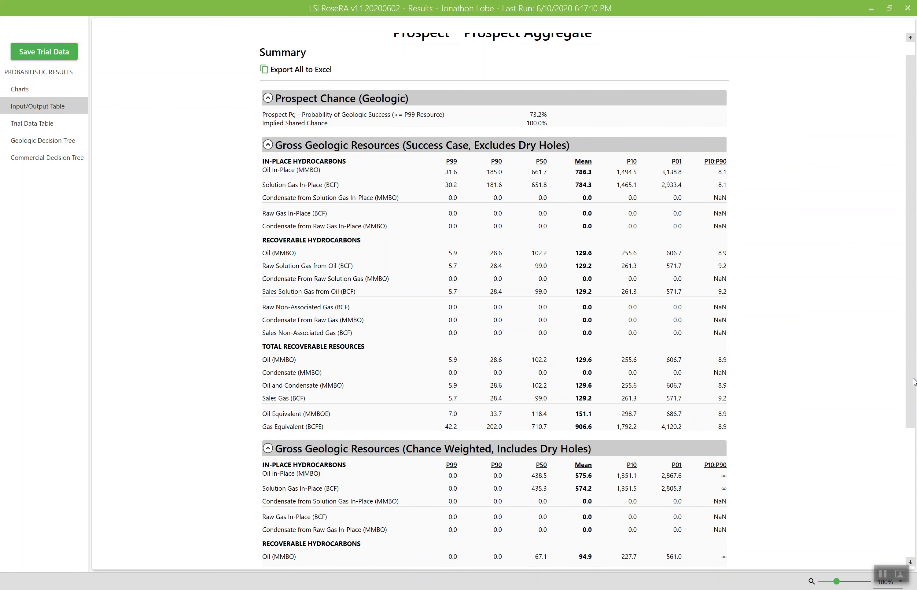
pyautogui.scroll(-2, 914, 385)
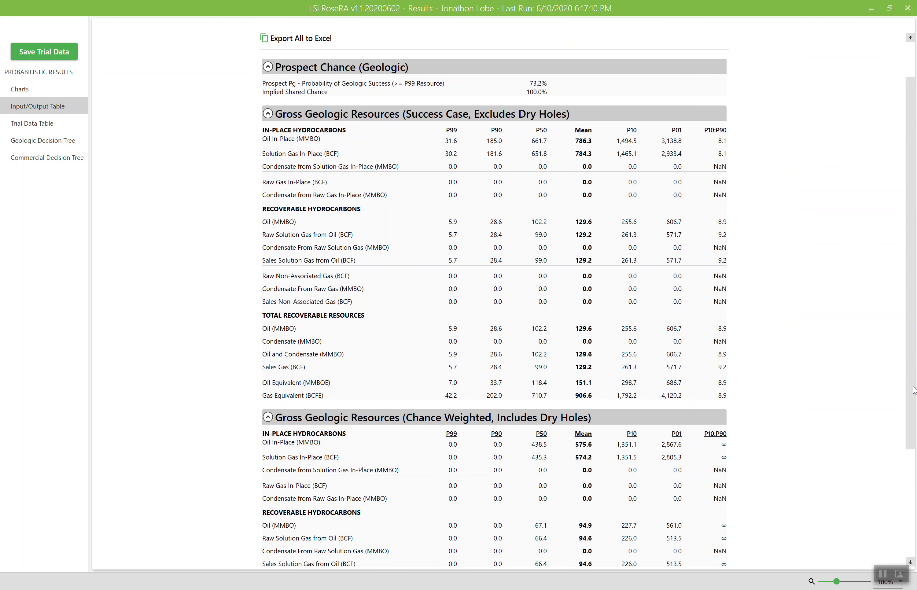
pyautogui.scroll(-2, 914, 390)
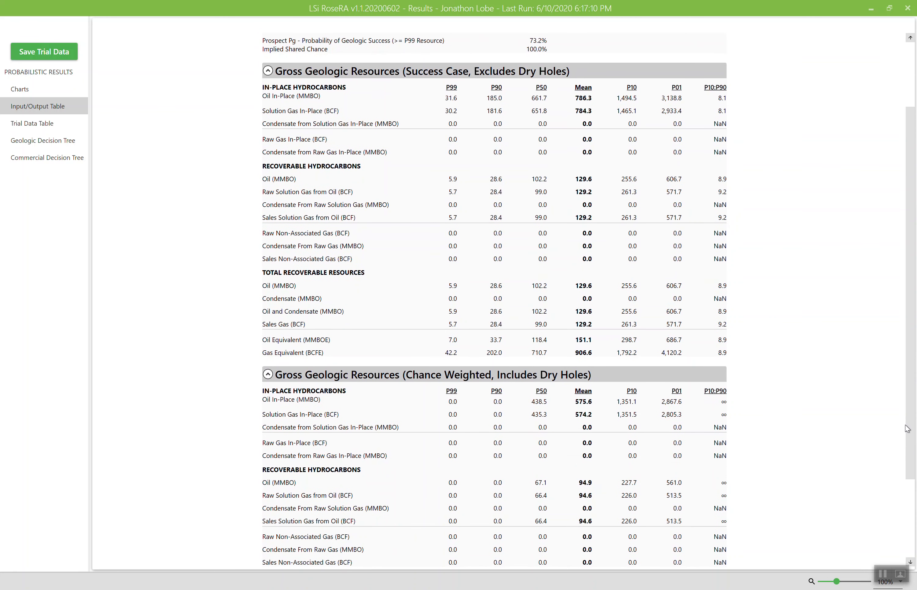
pyautogui.scroll(-4, 904, 462)
pyautogui.scroll(10, 902, 497)
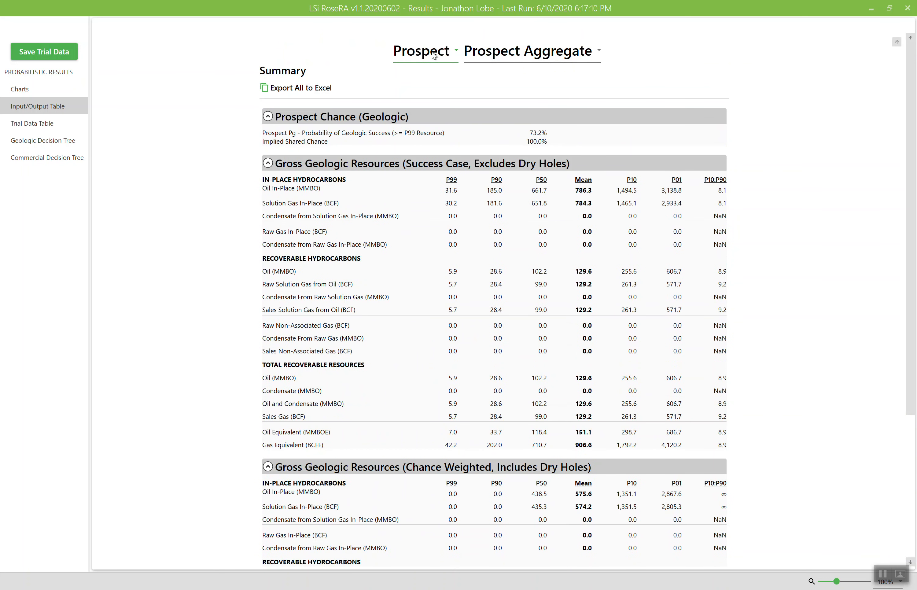
# View the input/output summary for the stratigraphic level created from MMRA and for the prospect segment
pyautogui.click(435, 56)
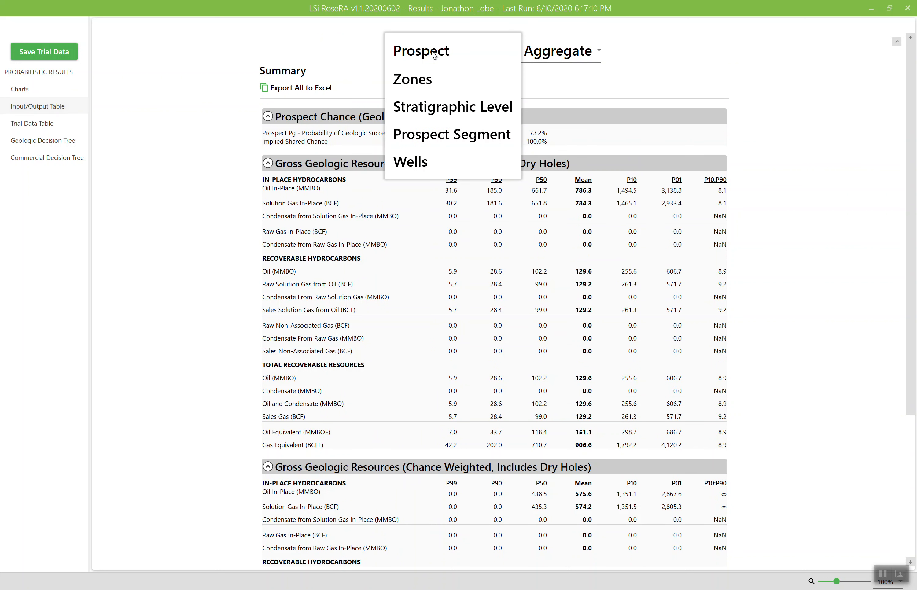
pyautogui.click(432, 111)
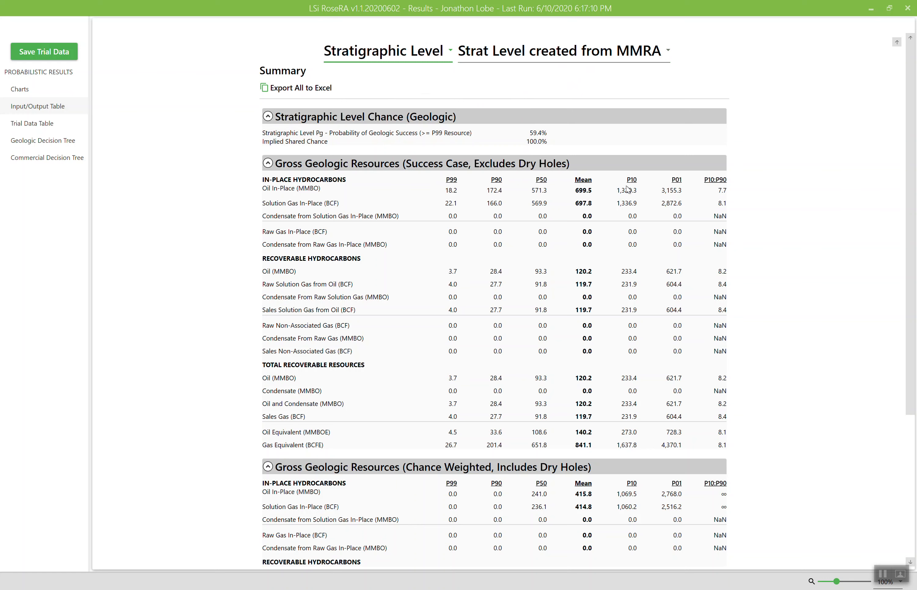
pyautogui.click(437, 55)
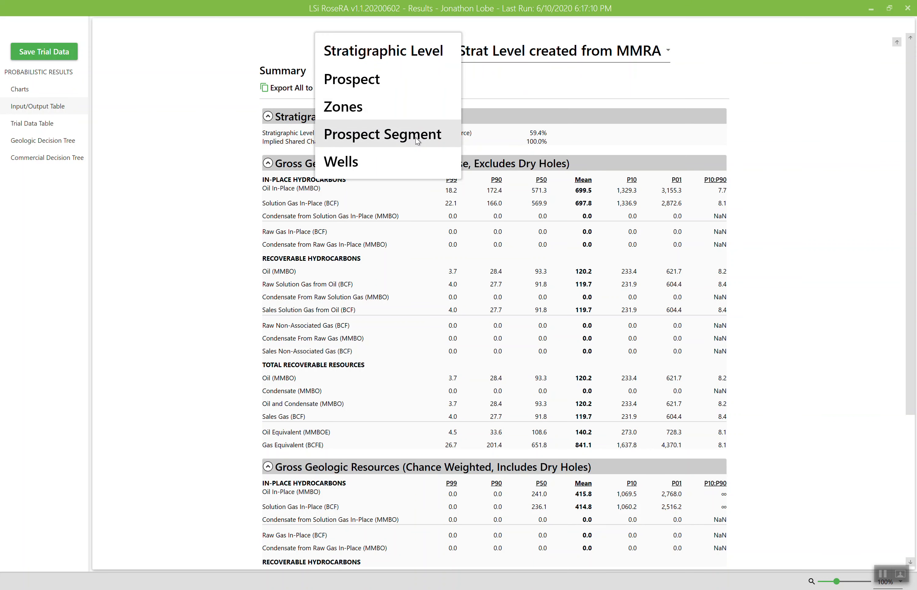
pyautogui.click(417, 141)
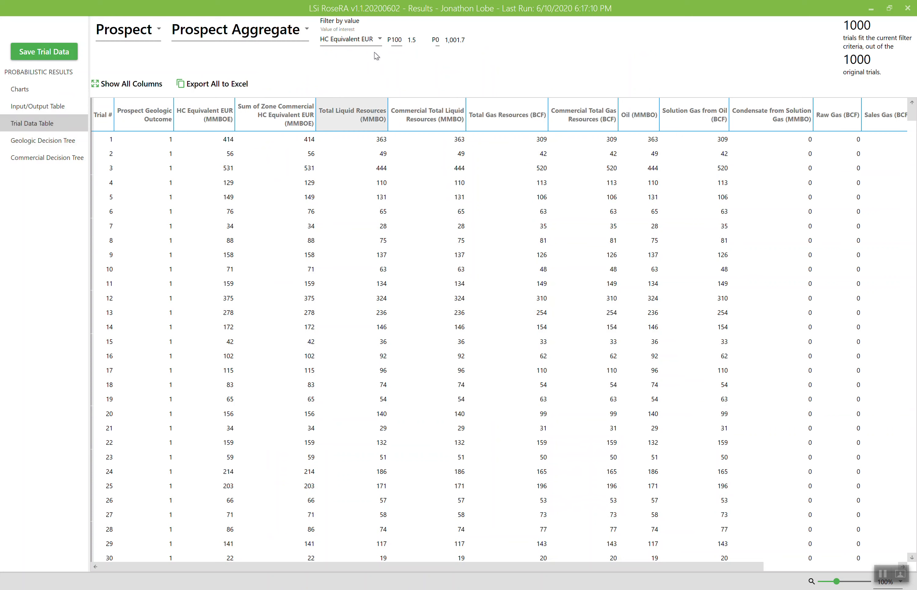
# Examine the Prospect Aggregate's trial data table and the entity types available for it, keeping Prospect selected
pyautogui.click(145, 33)
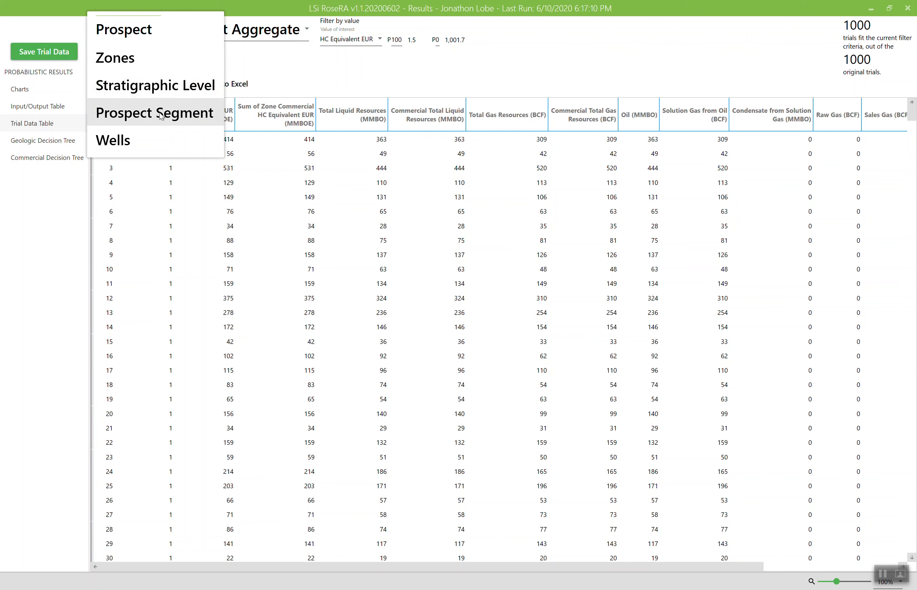
pyautogui.click(343, 79)
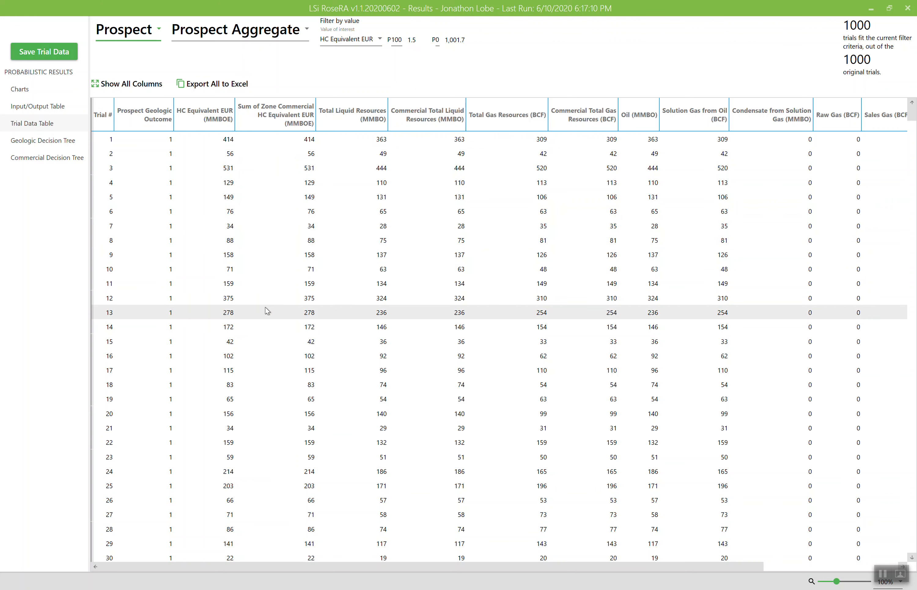
pyautogui.click(304, 125)
pyautogui.click(303, 125)
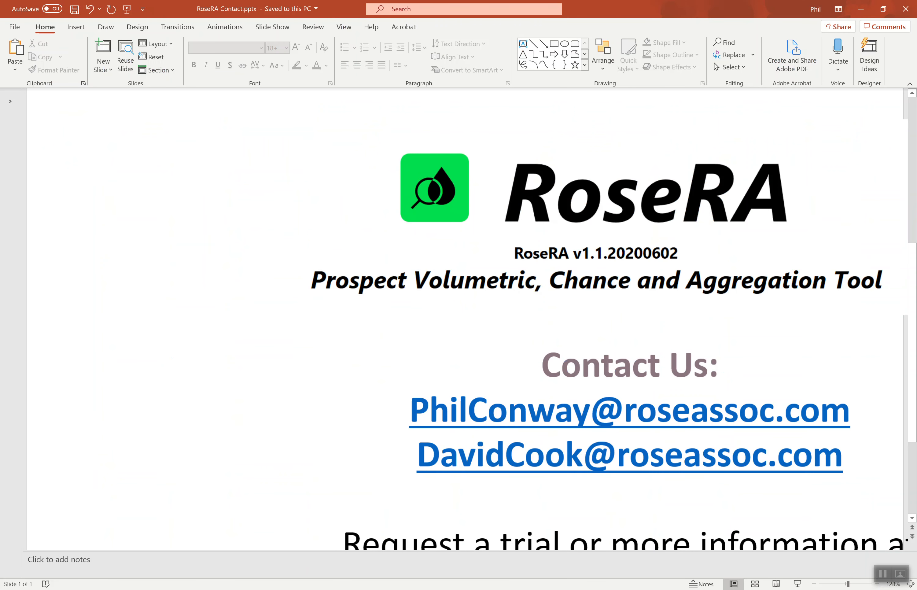
# Zoom out the RoseRA contact slide in PowerPoint to show the whole slide
pyautogui.click(843, 584)
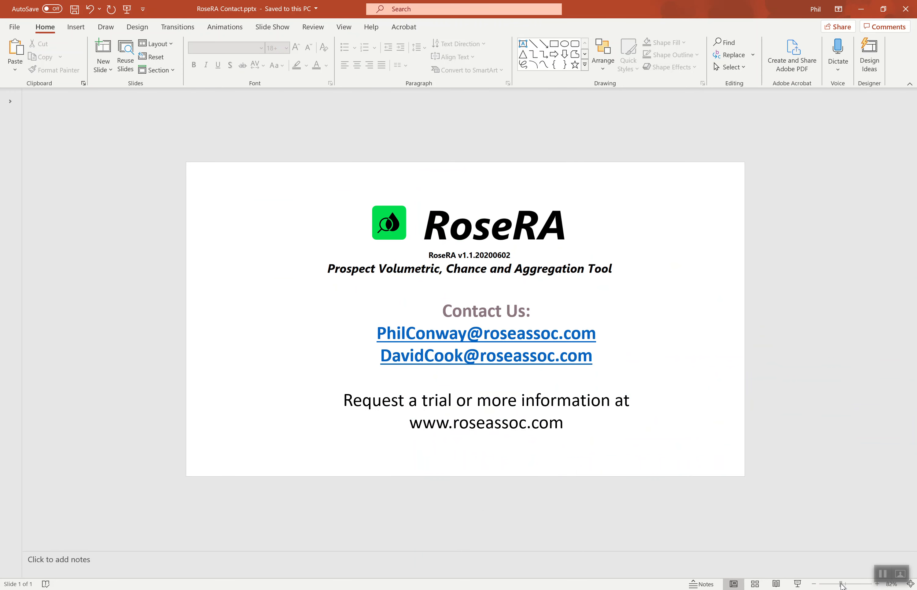